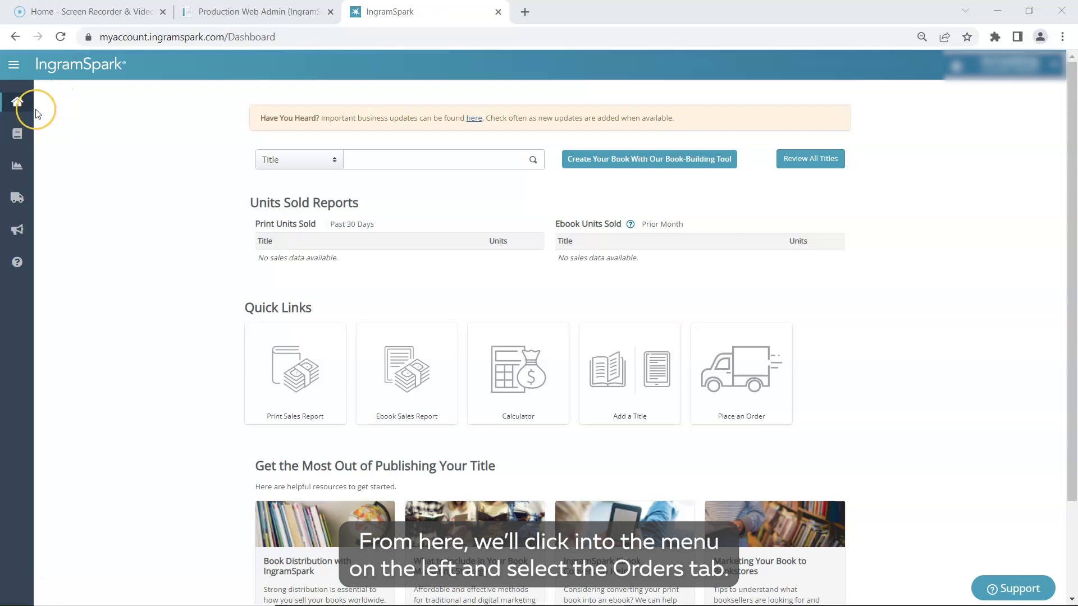
Toggle the side navigation menu and go to Orders' Add Books To Order page
mouse_move(28, 116)
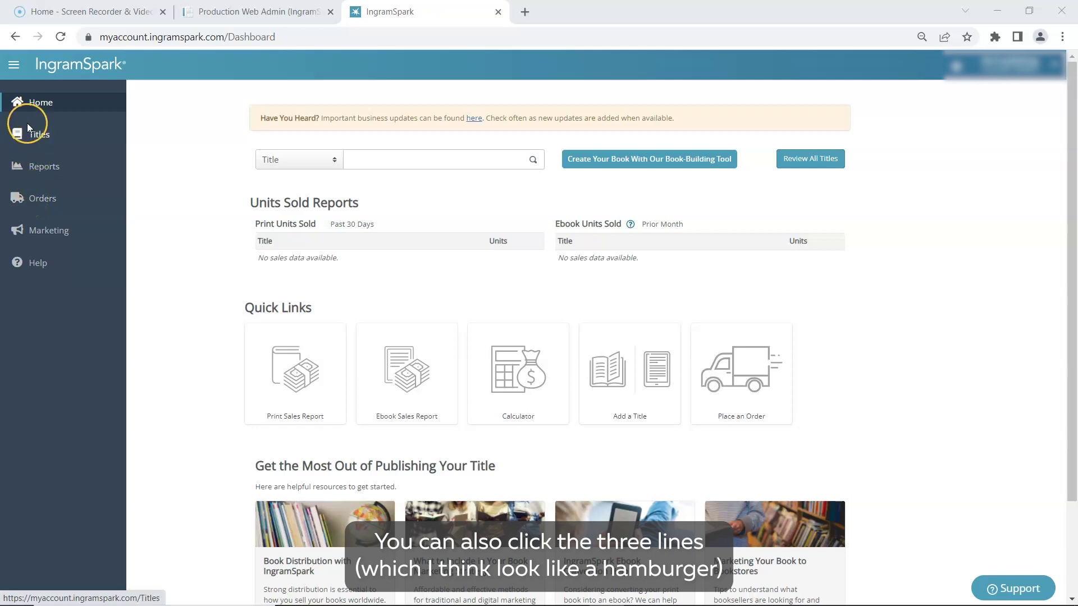
click(15, 73)
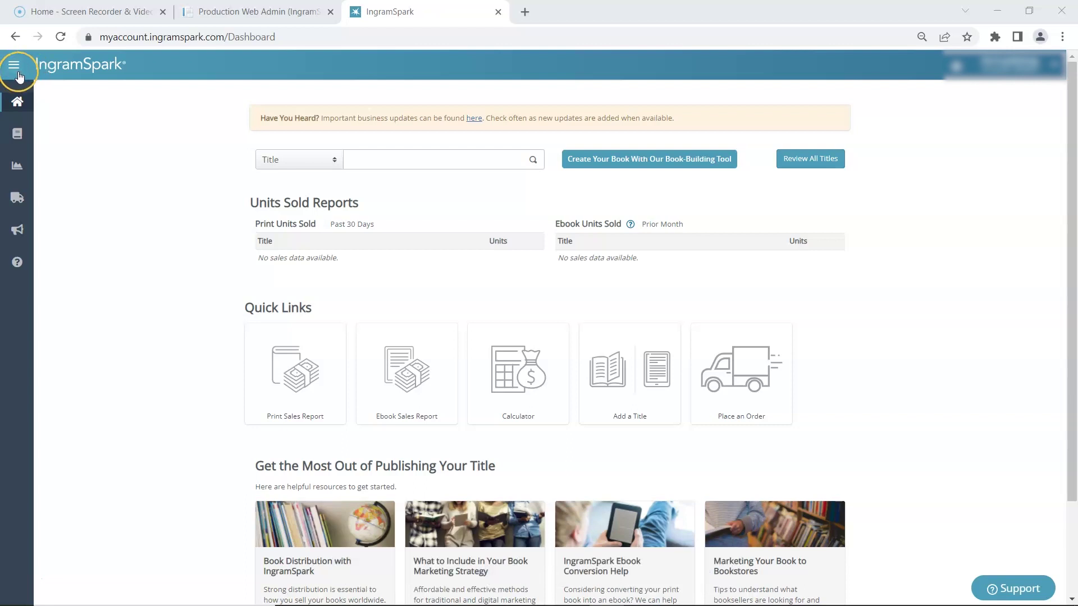
click(14, 72)
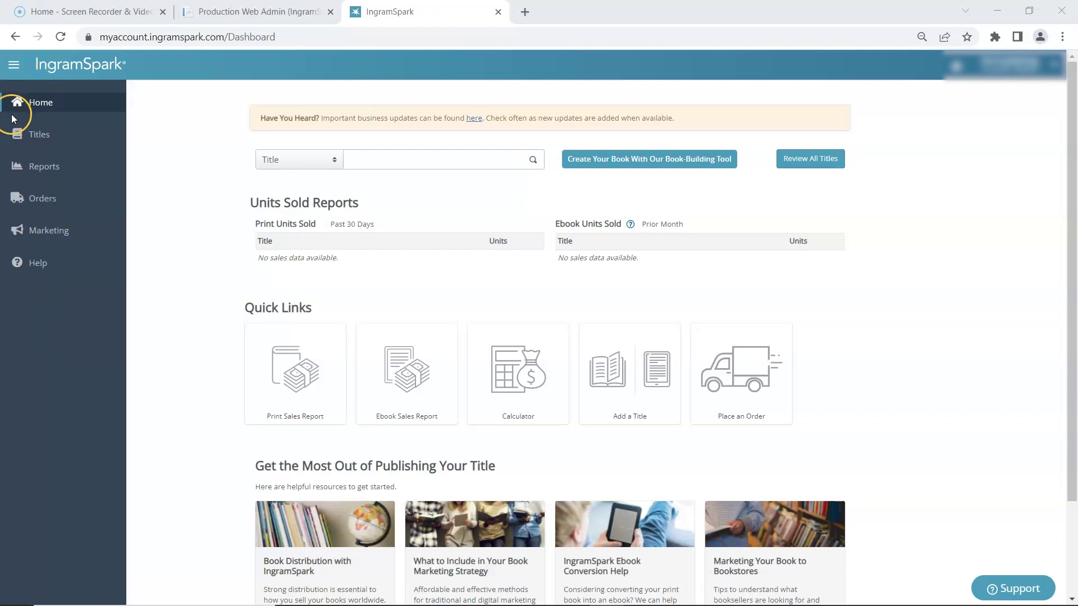
click(48, 199)
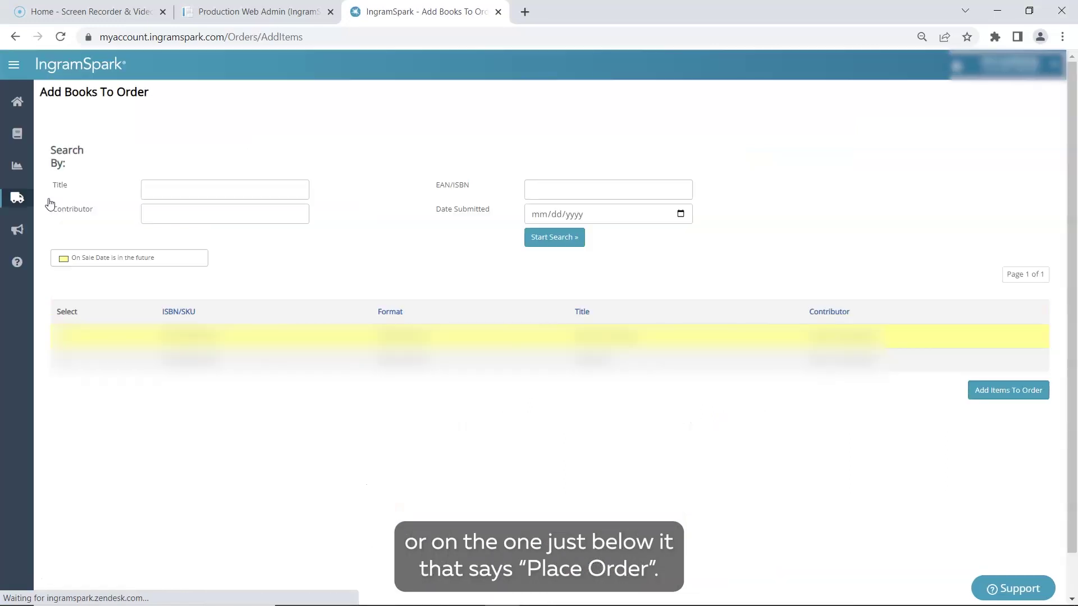
Start a new order via Orders > Place Order and add the selected titles
click(29, 205)
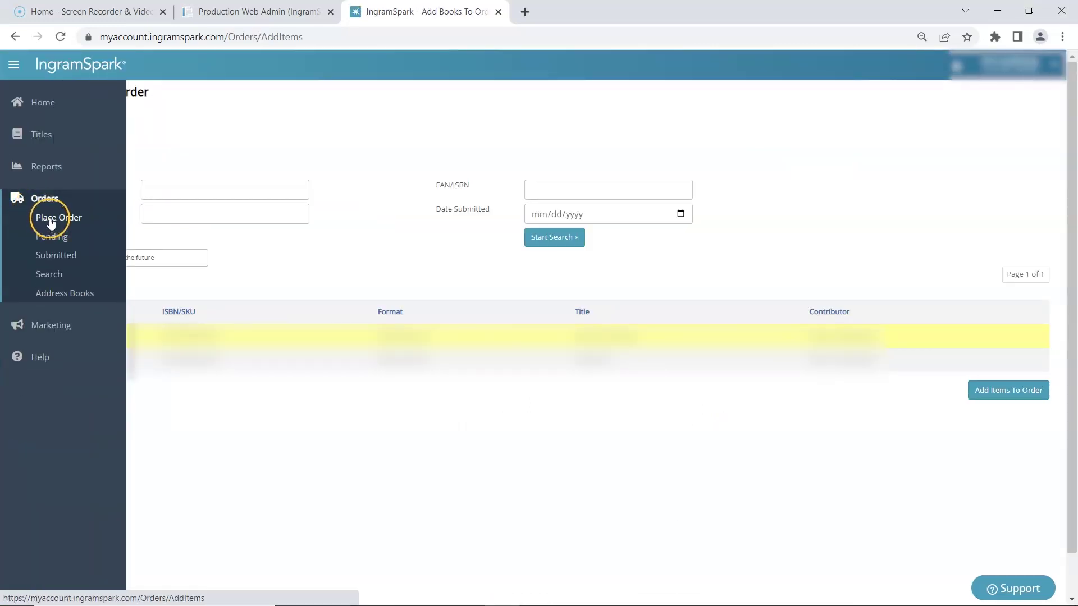
click(49, 220)
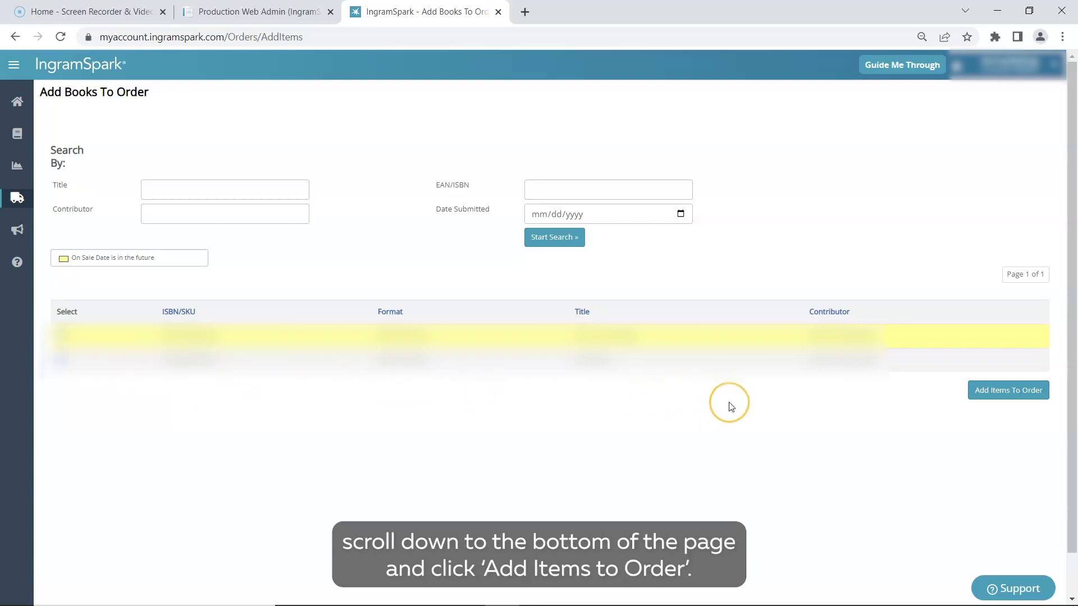
click(983, 400)
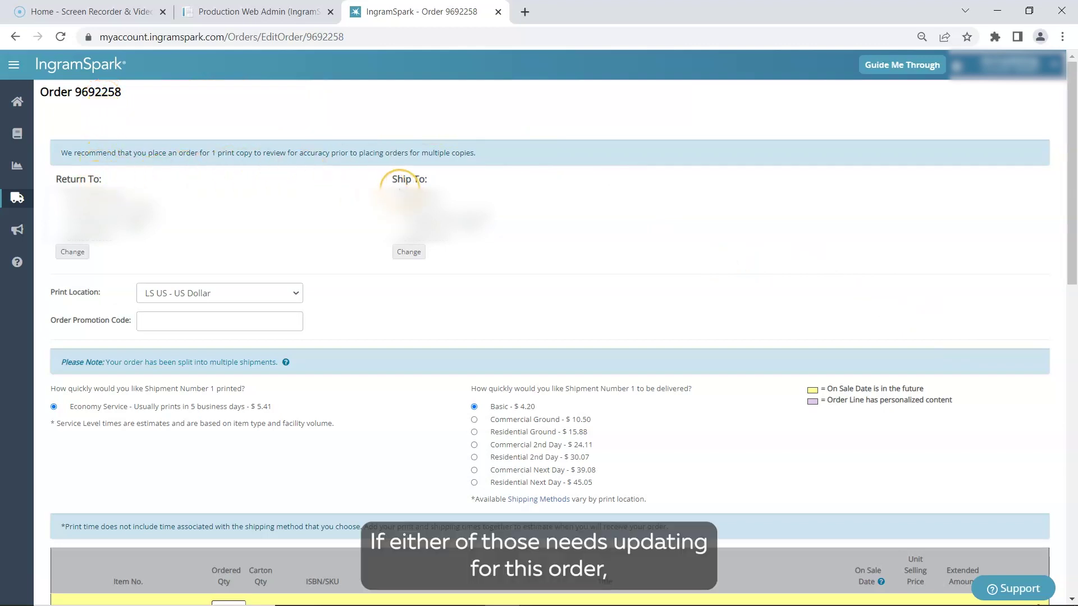
Replace the Ship To address with one chosen from the address book
click(405, 253)
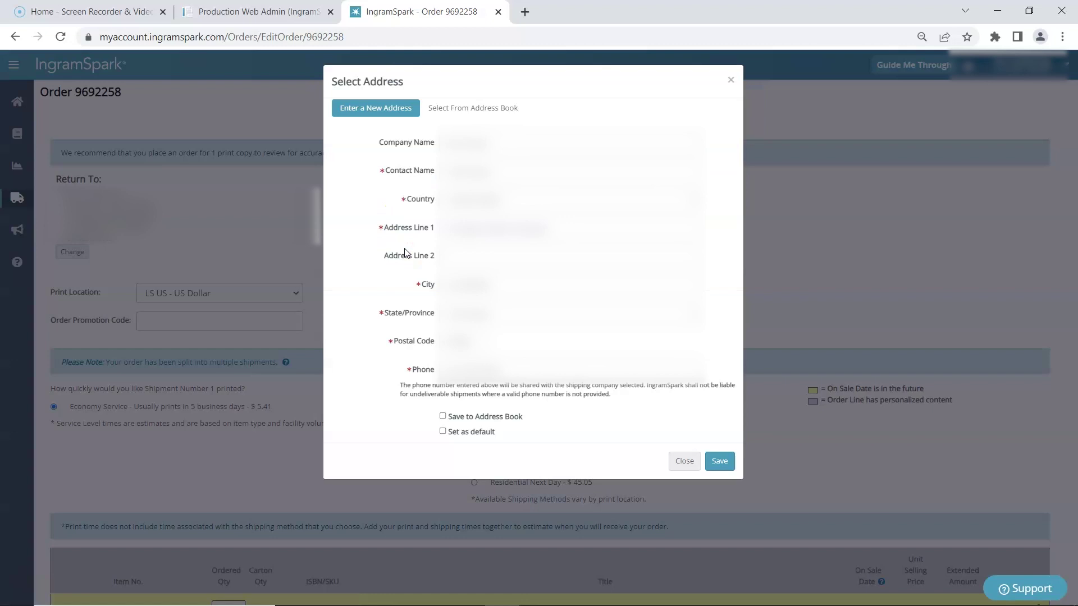
click(498, 111)
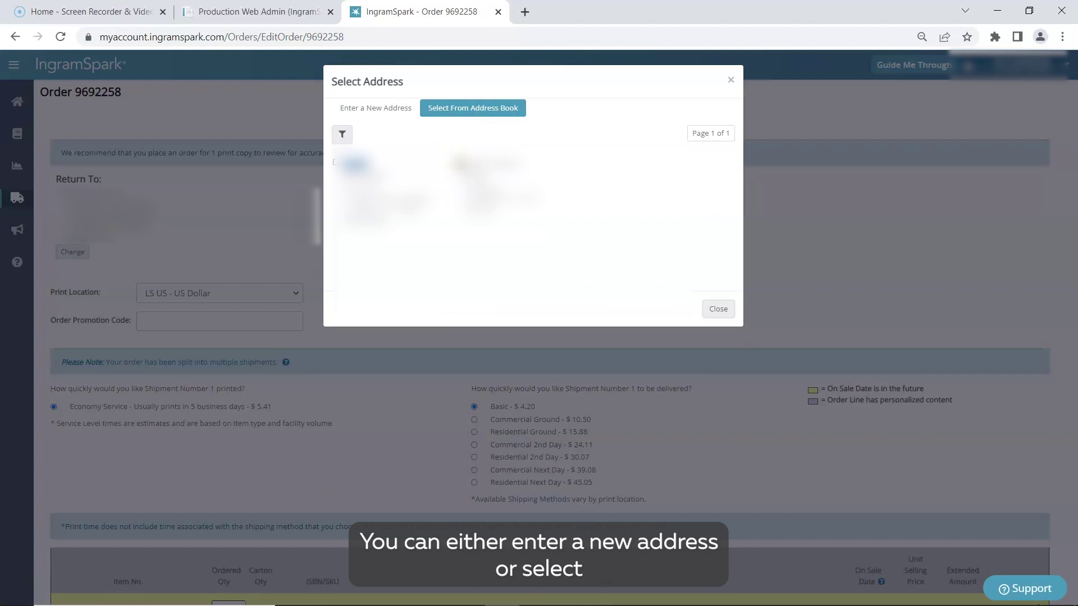
click(460, 168)
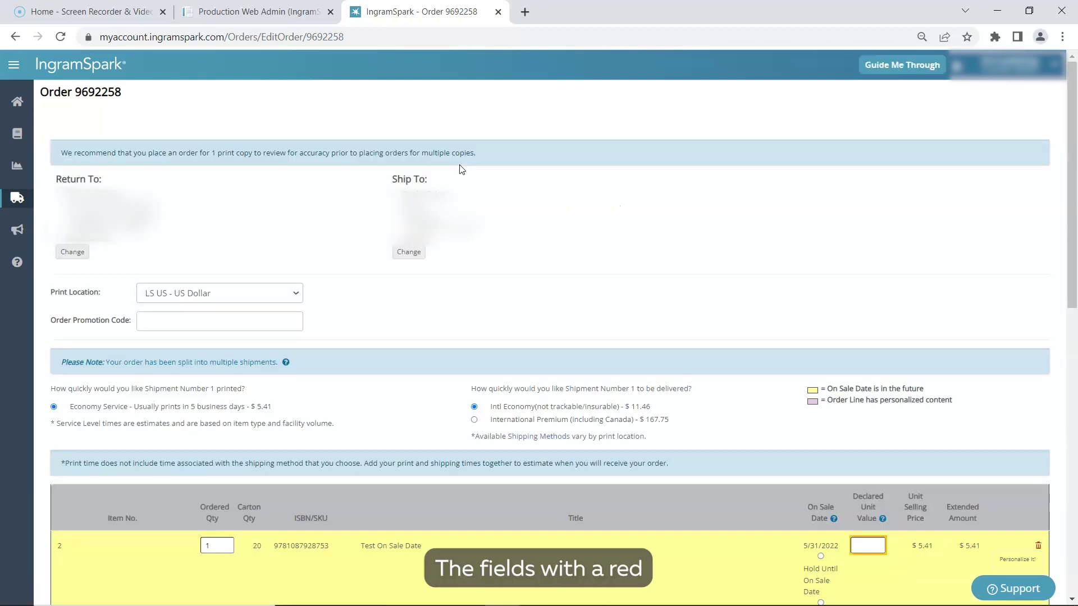
Mark the ship-to address as the default and save it
click(409, 252)
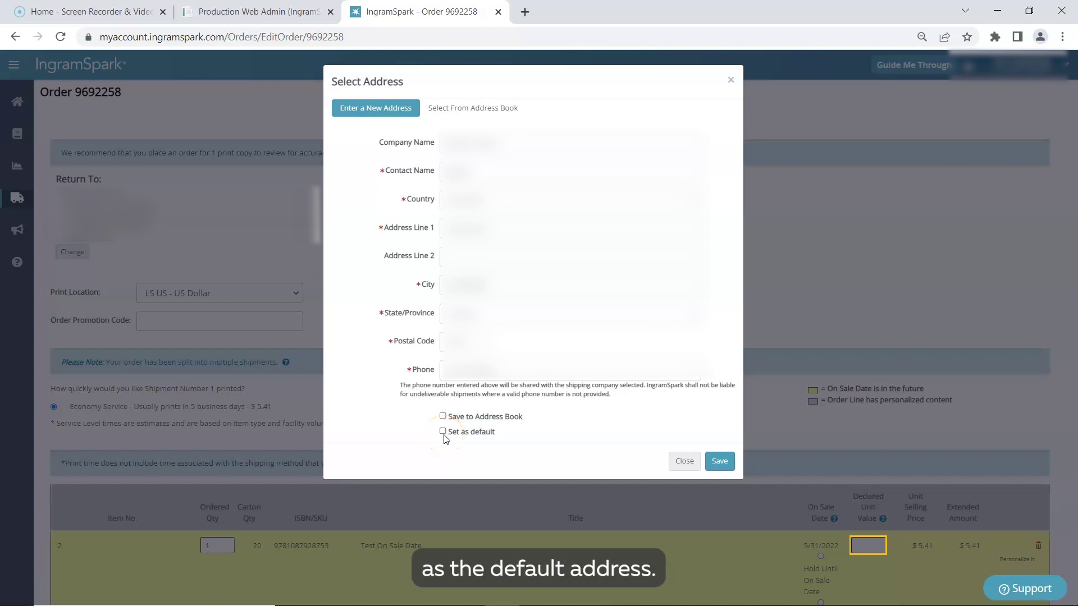
click(443, 436)
click(715, 471)
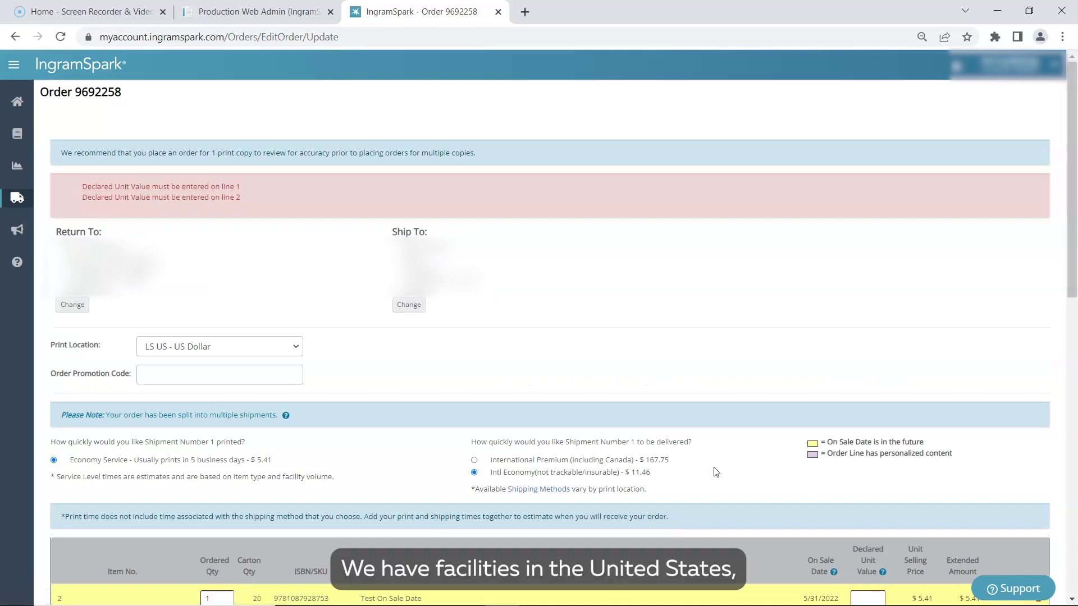
Review the Print Location options and keep LS US - US Dollar selected
click(659, 422)
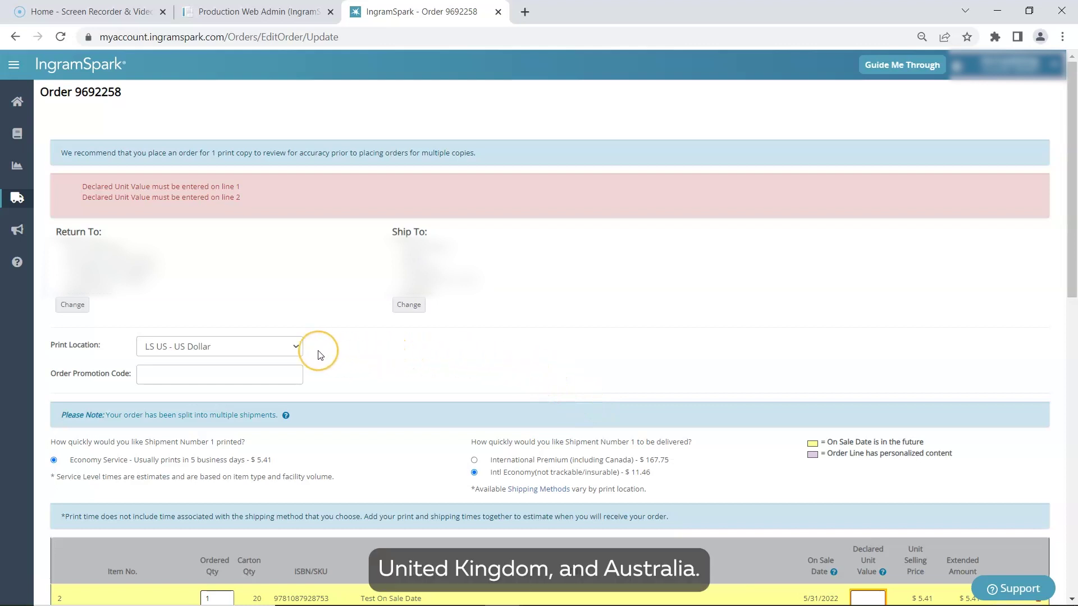
click(292, 349)
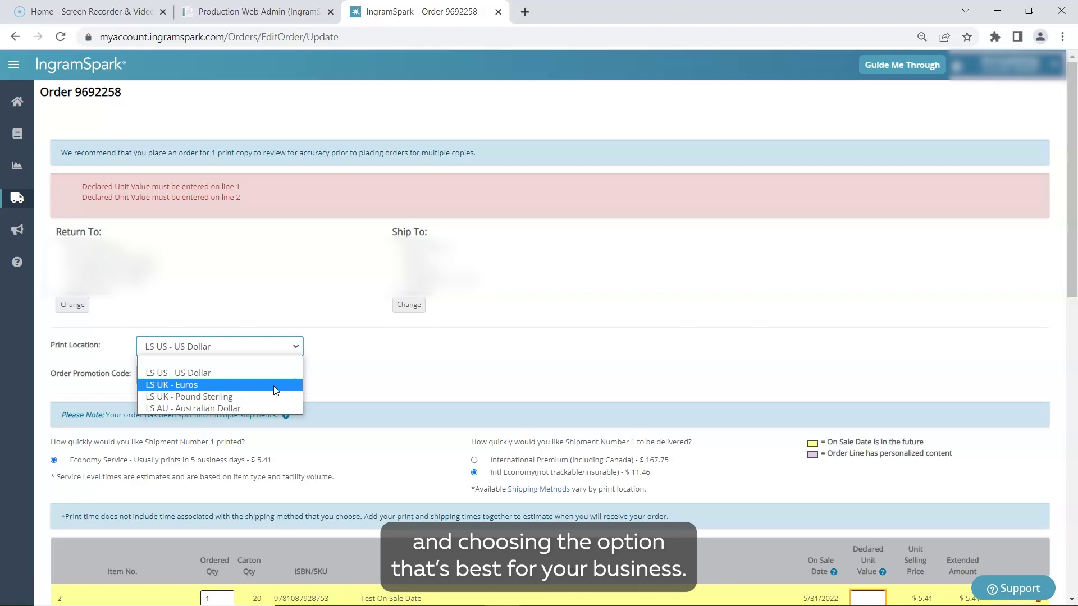
click(223, 373)
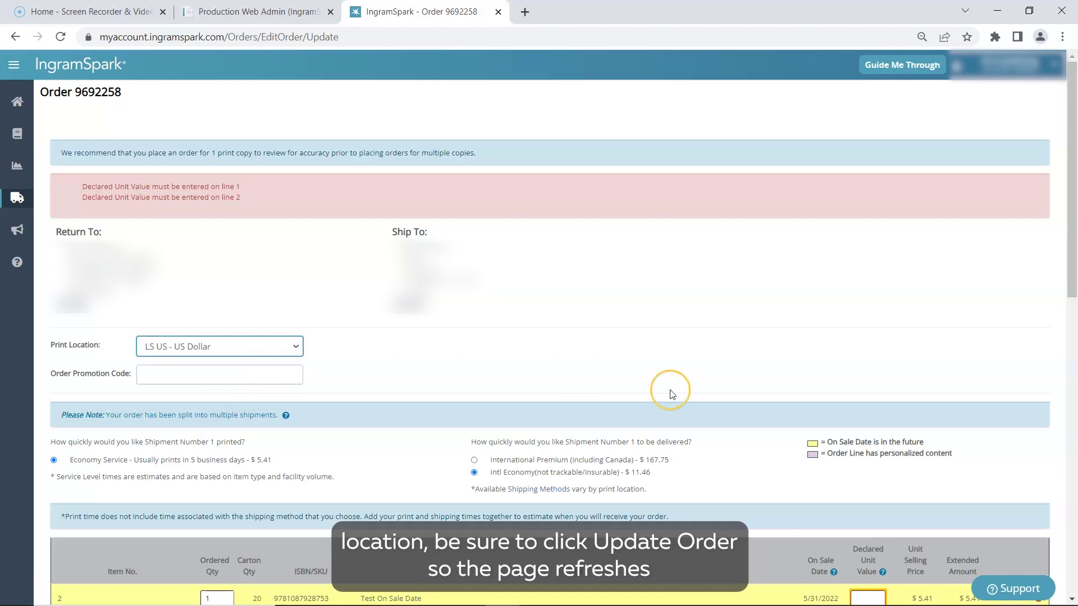
Update order 9692258 so its pricing reflects the LS US print location
drag(1070, 600, 1069, 600)
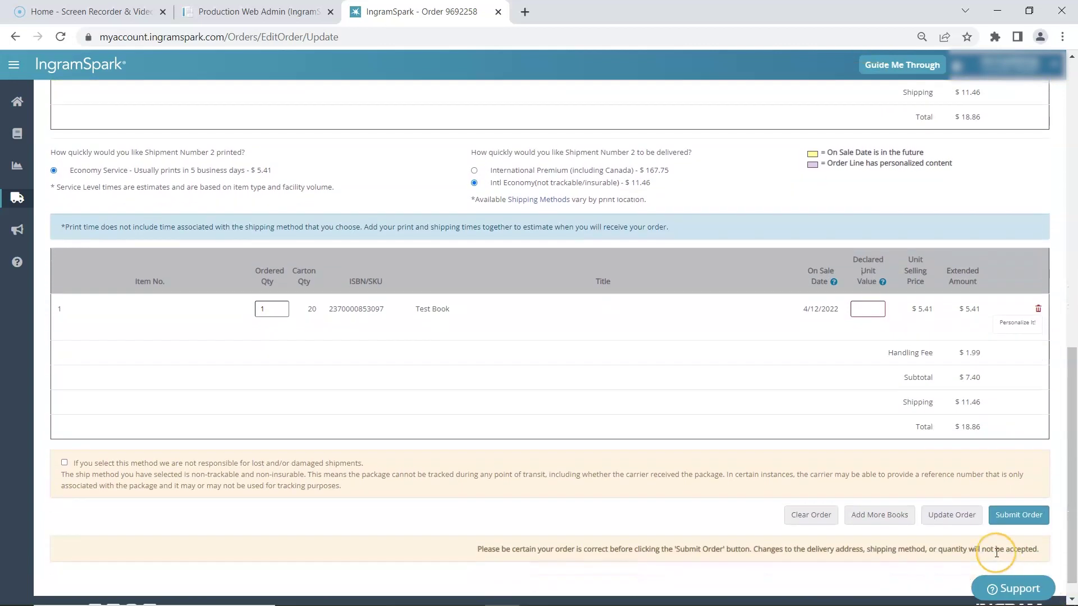
click(957, 514)
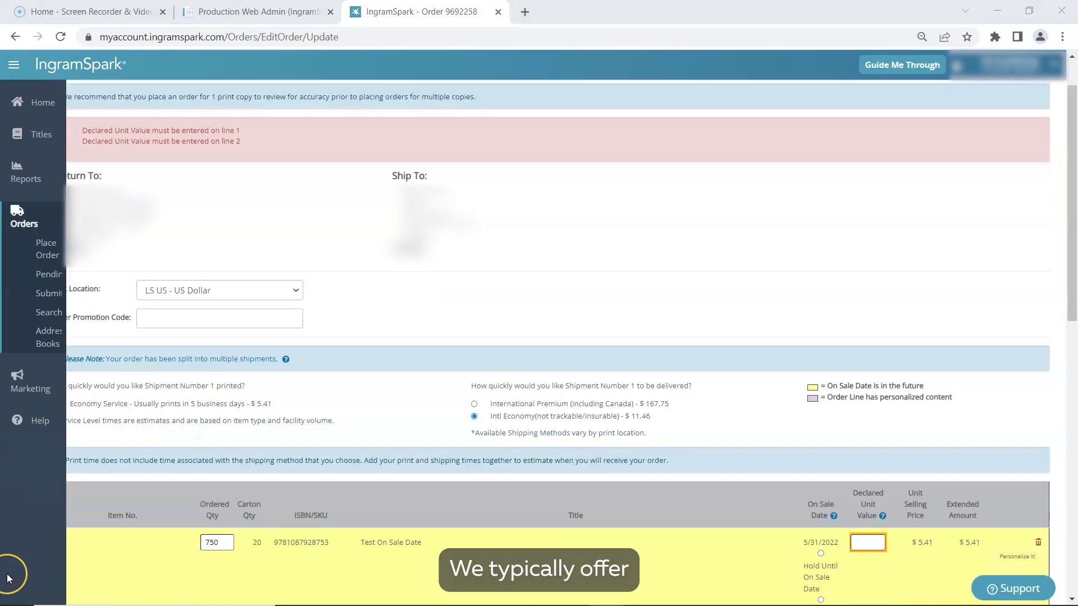
Choose Economy Service printing for Shipment 1's 750-copy Test On Sale Date line
click(216, 447)
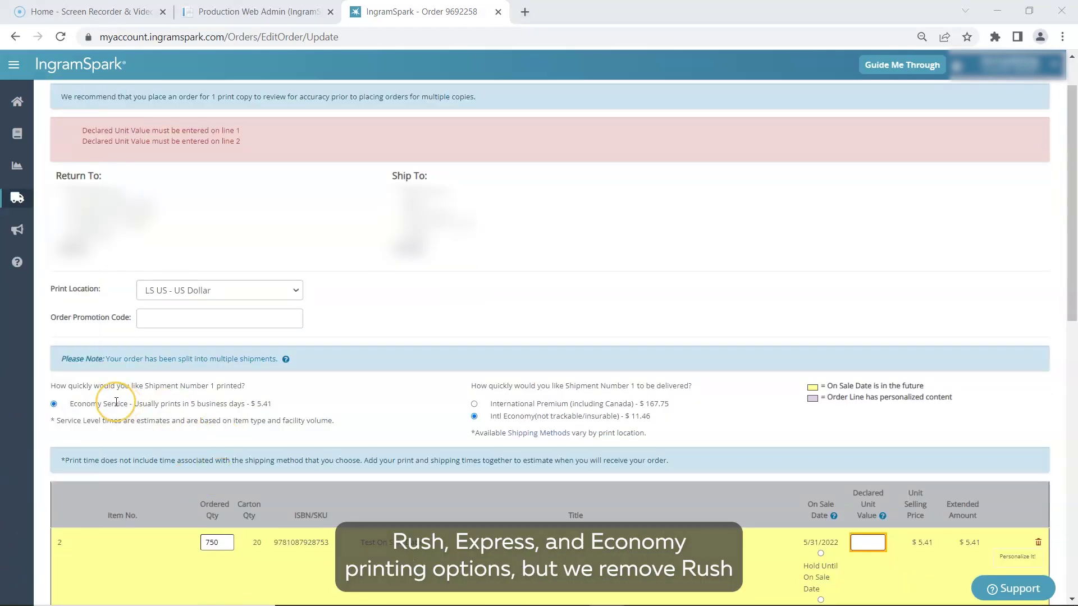
click(55, 405)
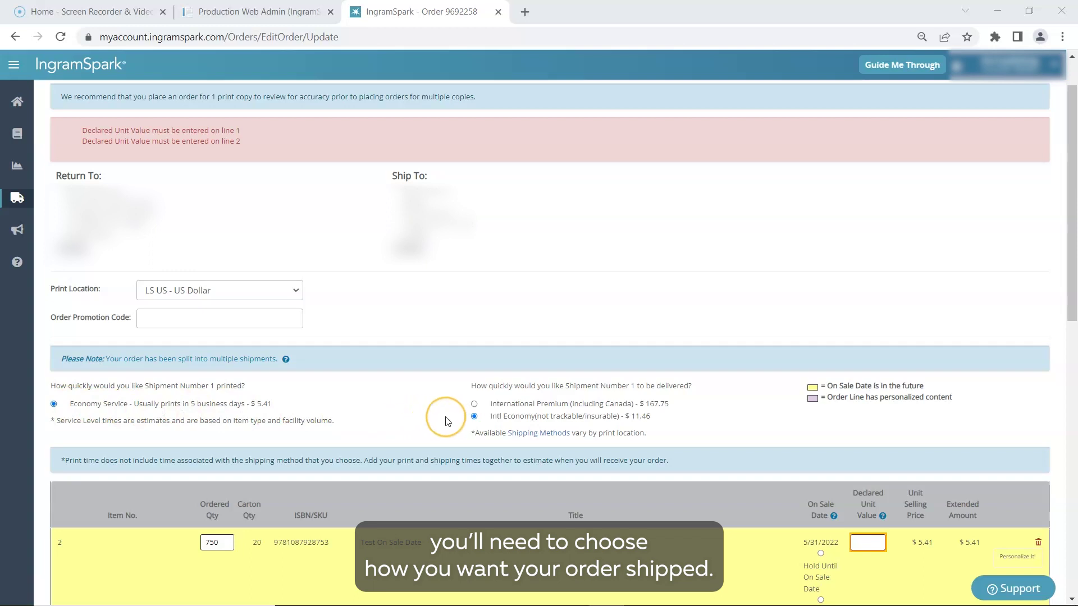
scroll(557, 496, up, 1)
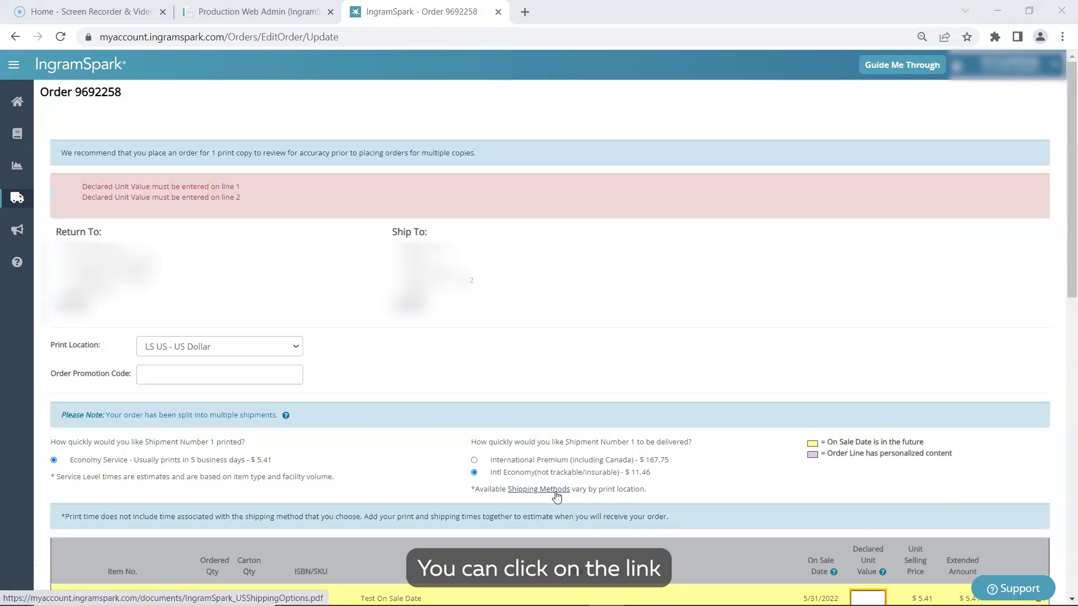
Open IngramSpark_USShippingOptions.pdf and scroll to International Shipping Methods on page 2
click(555, 491)
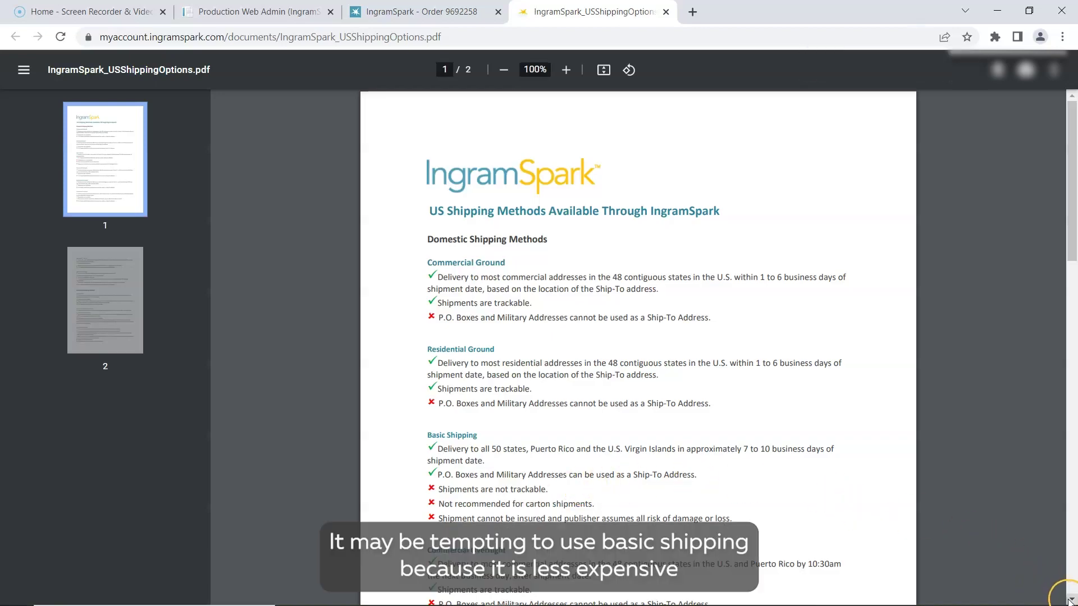
scroll(1066, 600, down, 1)
scroll(1067, 600, down, 1)
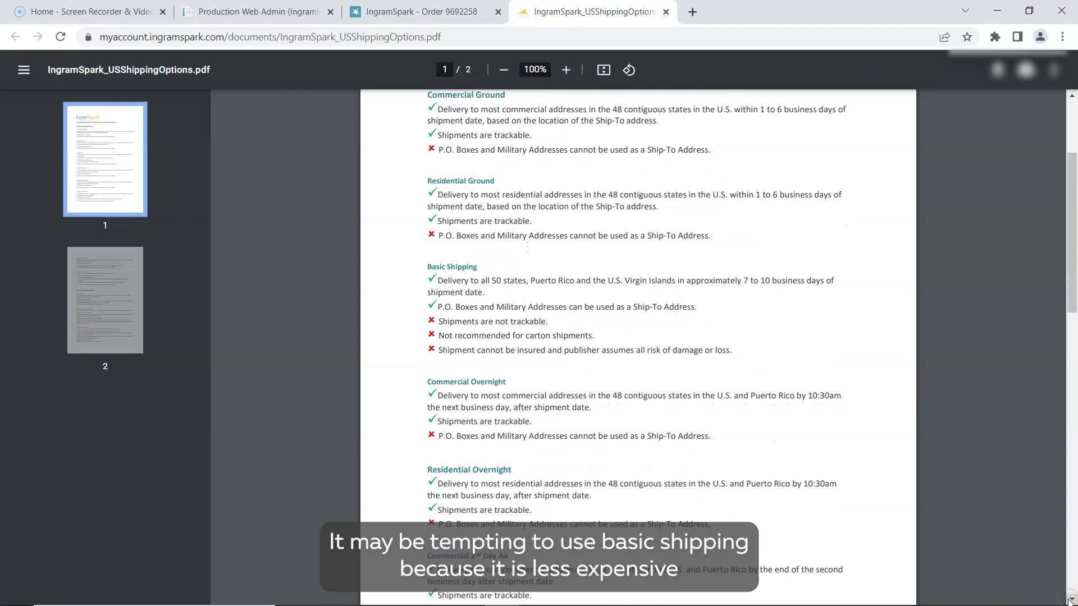
scroll(1066, 600, down, 1)
scroll(1068, 599, down, 3)
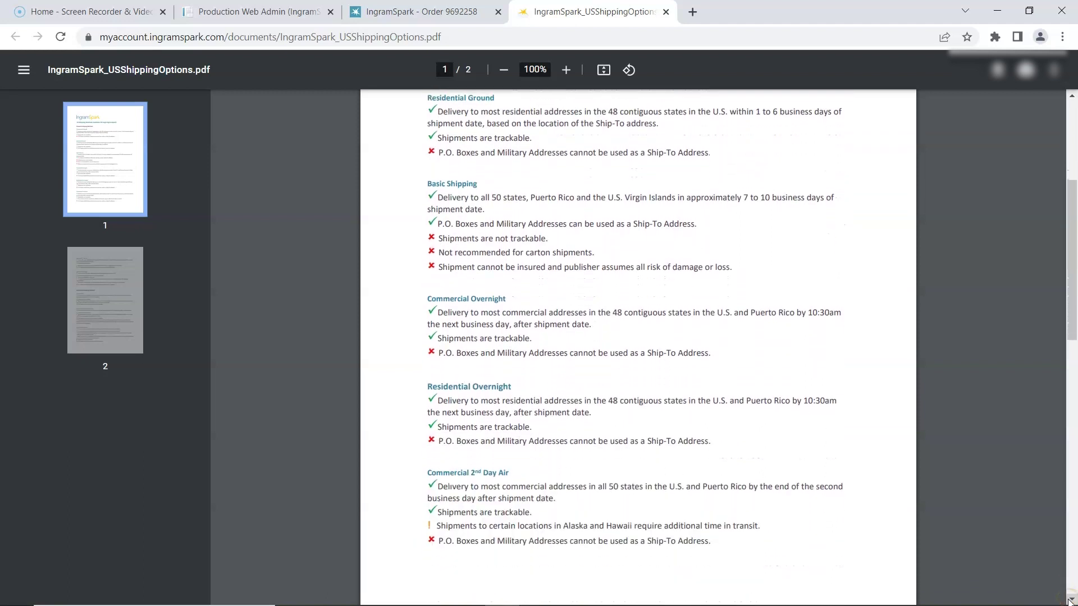
scroll(1068, 599, down, 4)
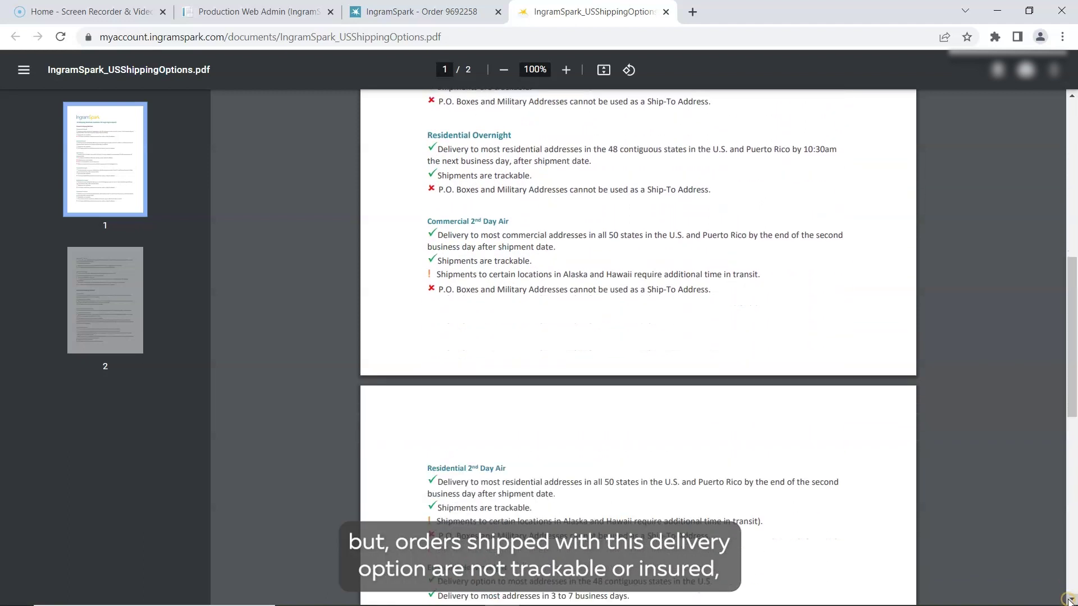
scroll(1068, 600, down, 4)
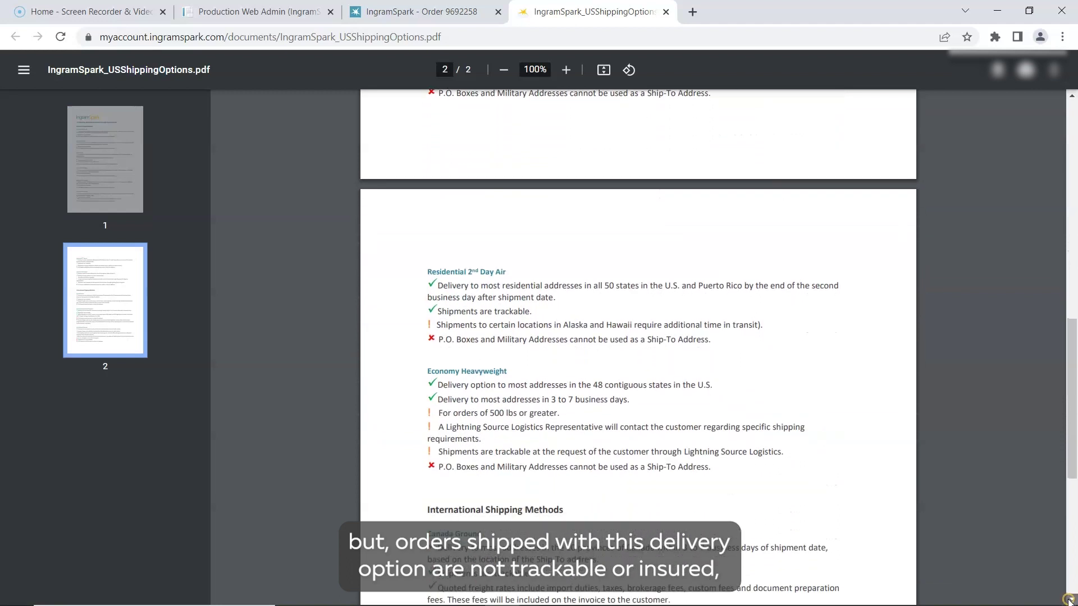
scroll(1068, 600, down, 3)
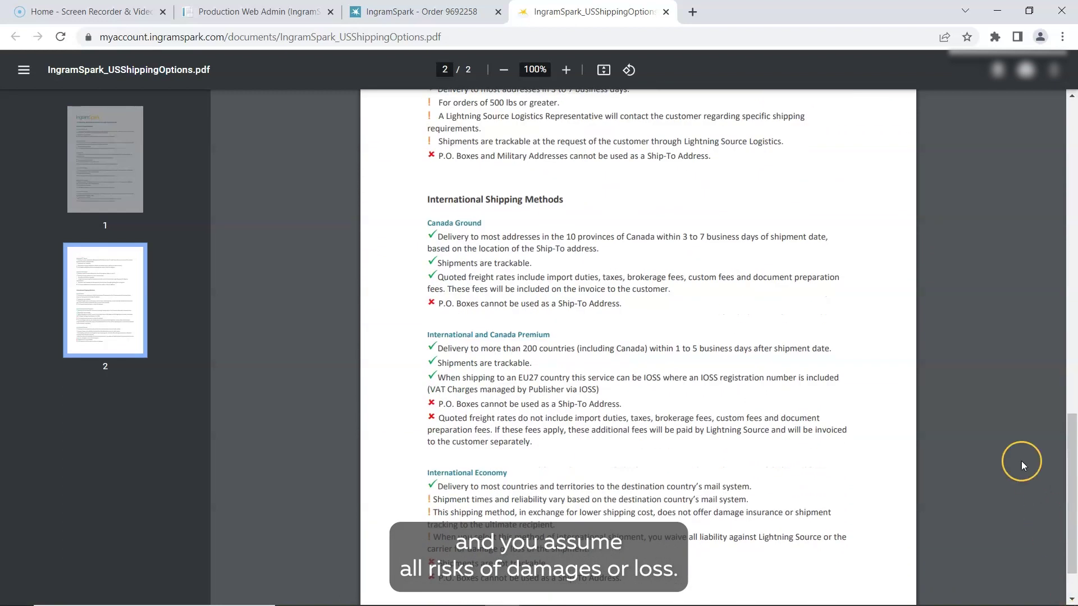
Close the shipping PDF and scroll through order 9692258 to review both shipments
click(665, 12)
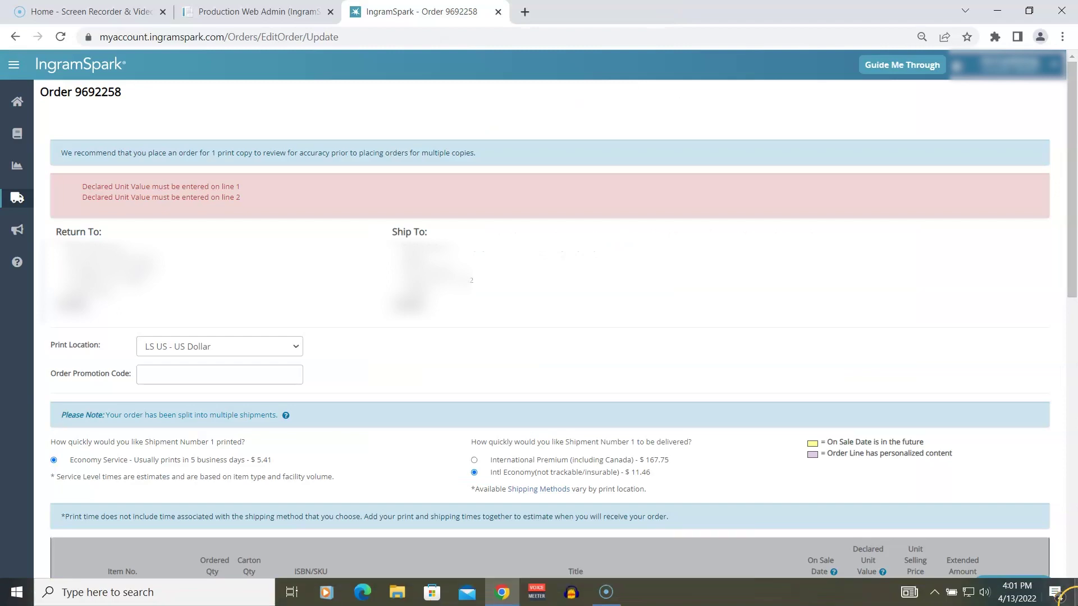
scroll(1066, 550, down, 10)
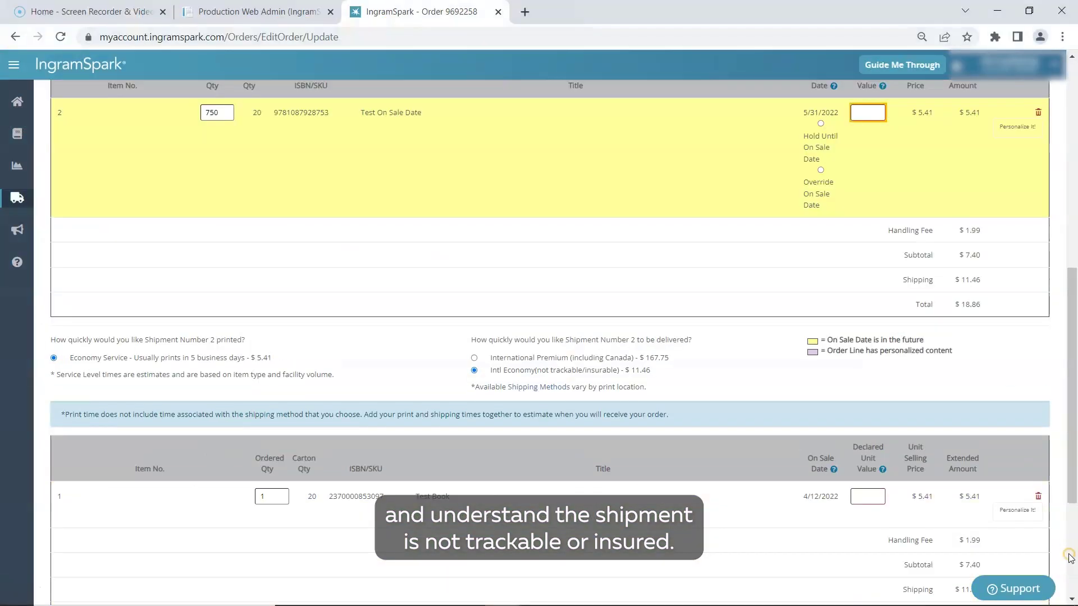
scroll(1070, 559, down, 4)
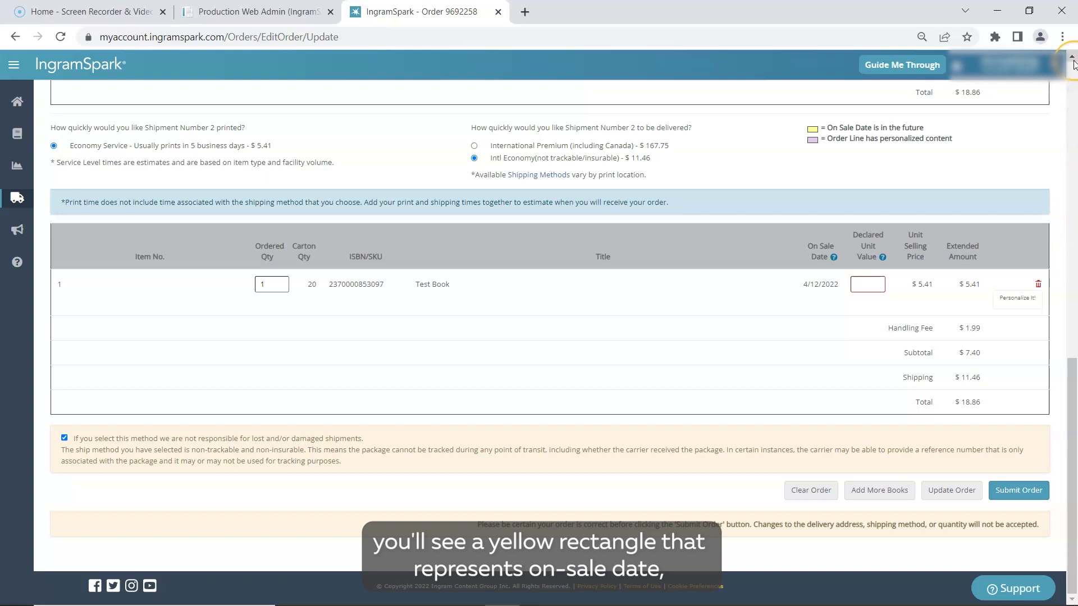
scroll(1073, 65, up, 3)
scroll(1073, 64, up, 5)
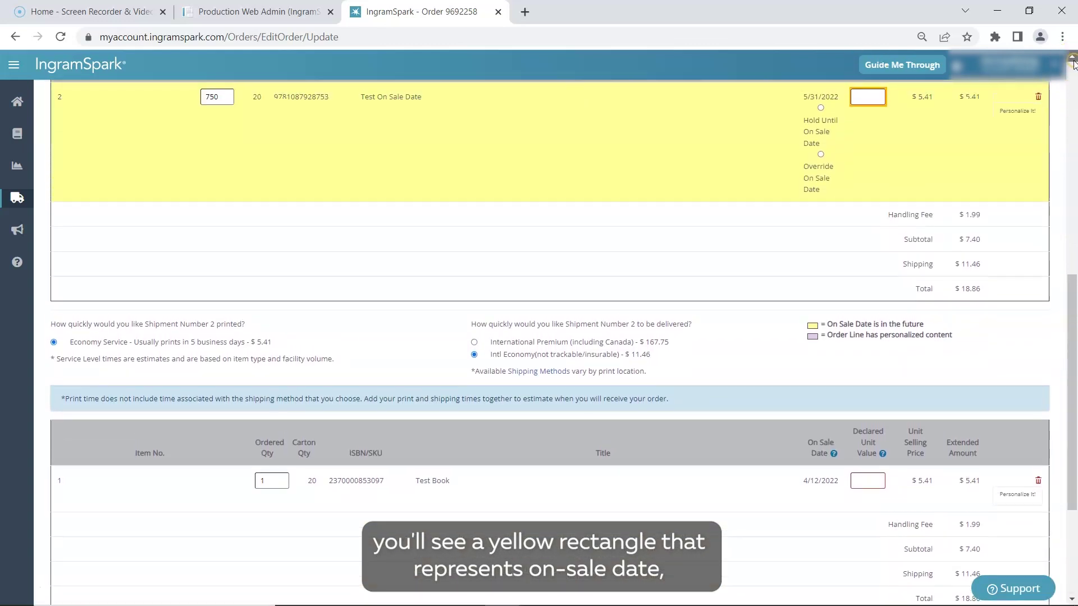
scroll(1073, 65, up, 1)
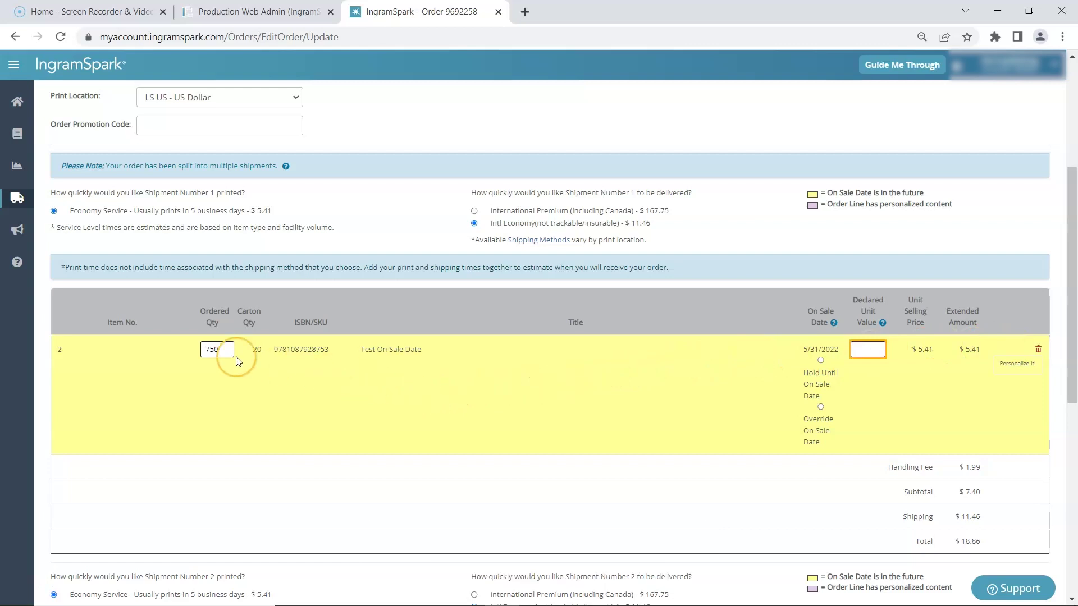
Change Test On Sale Date's quantity from 750 to 40 and select Override On Sale Date
double_click(211, 349)
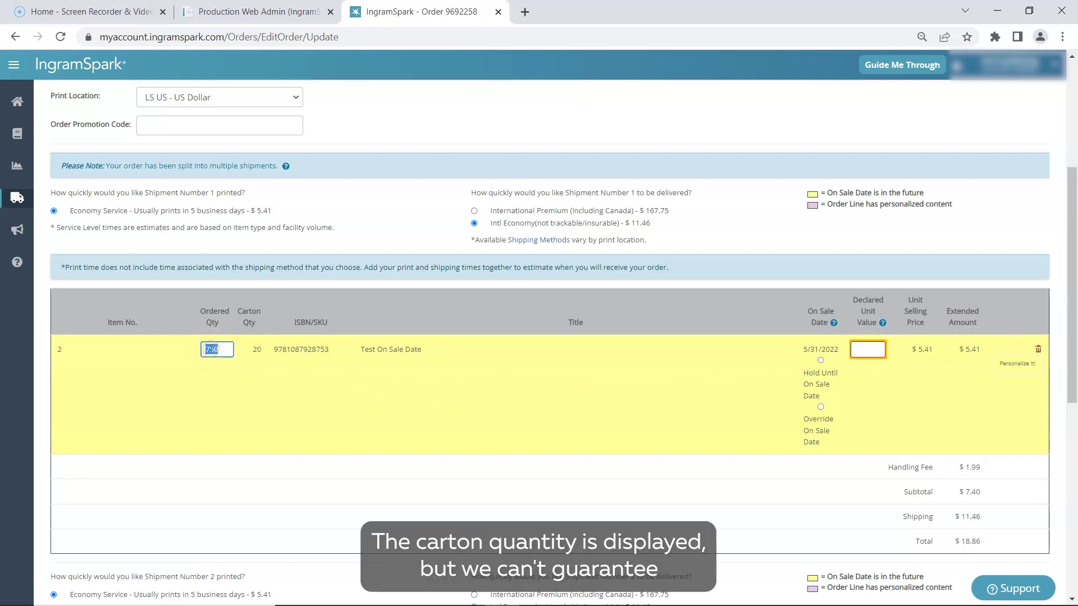
text(40)
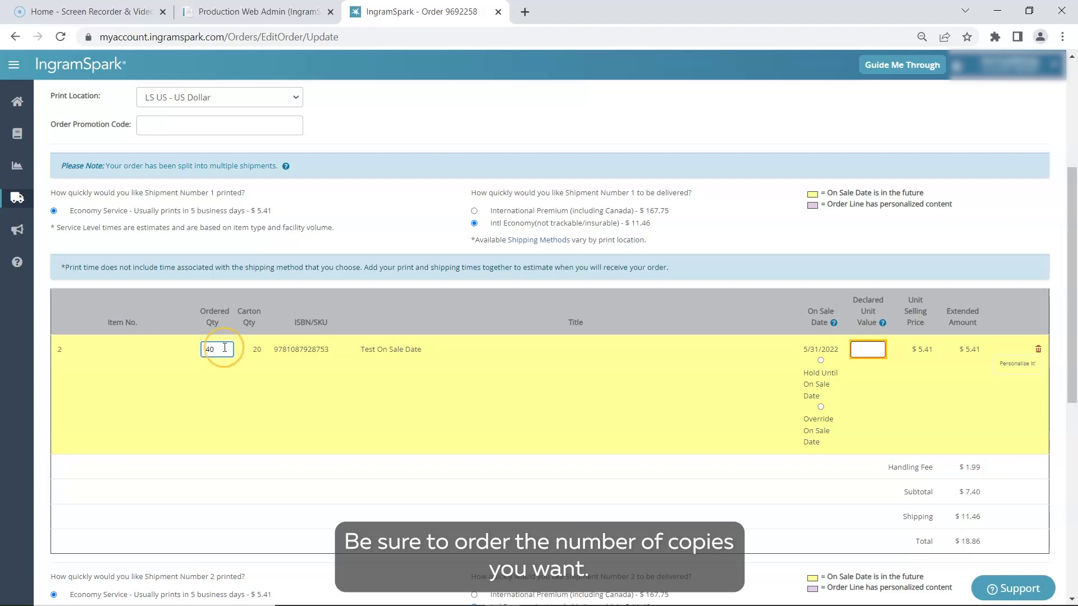
click(255, 352)
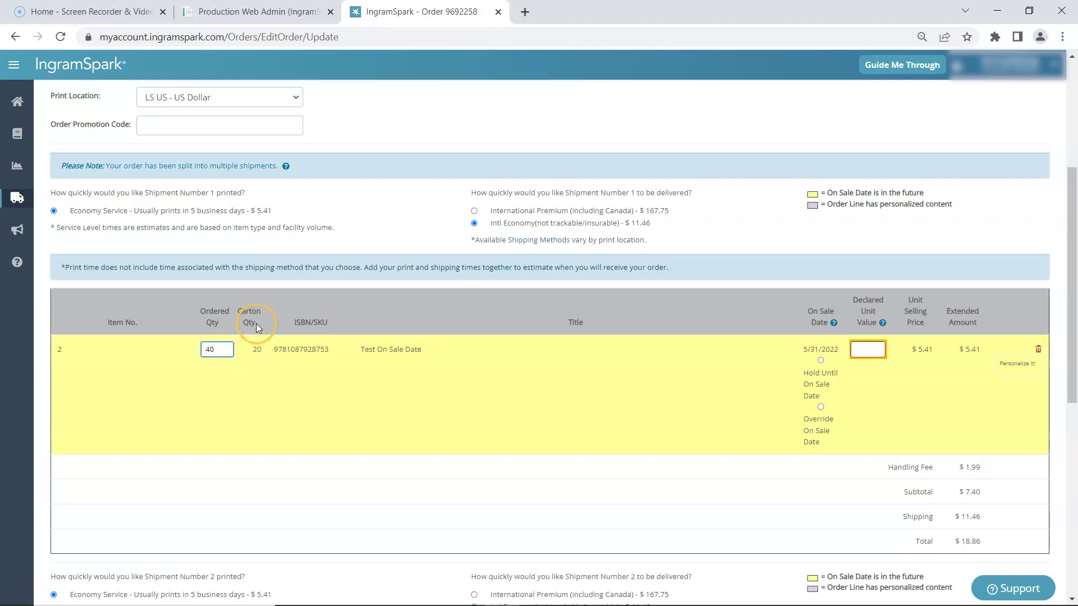
click(226, 350)
text(40)
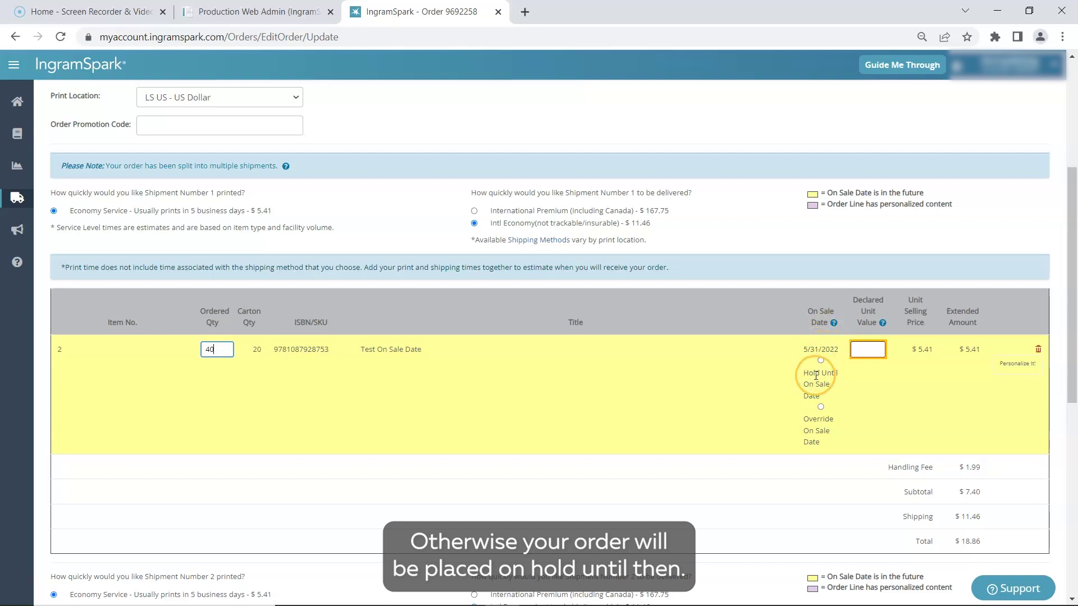
click(821, 406)
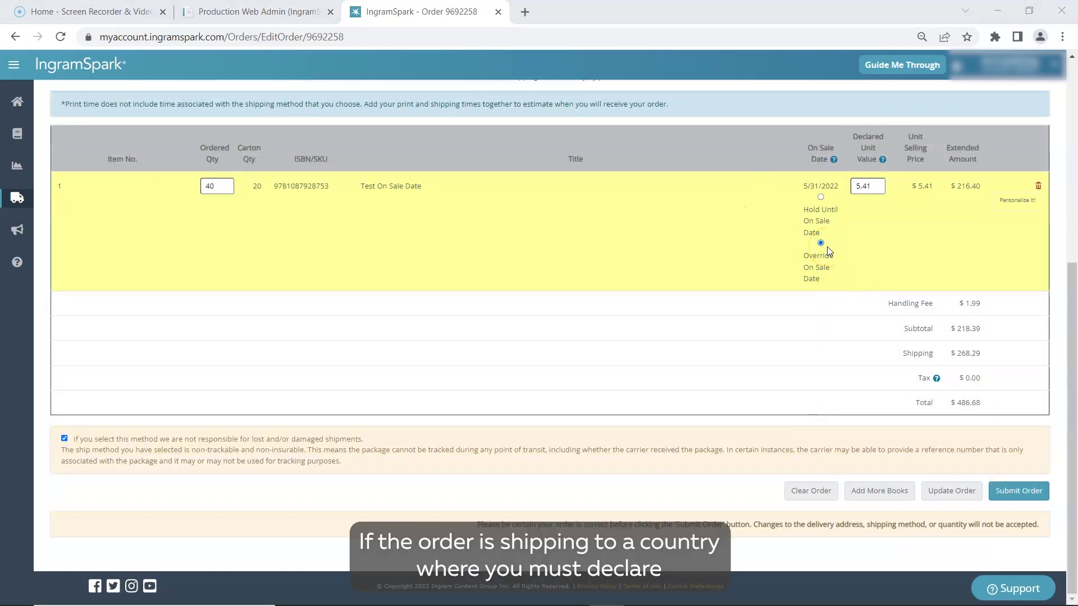
click(877, 203)
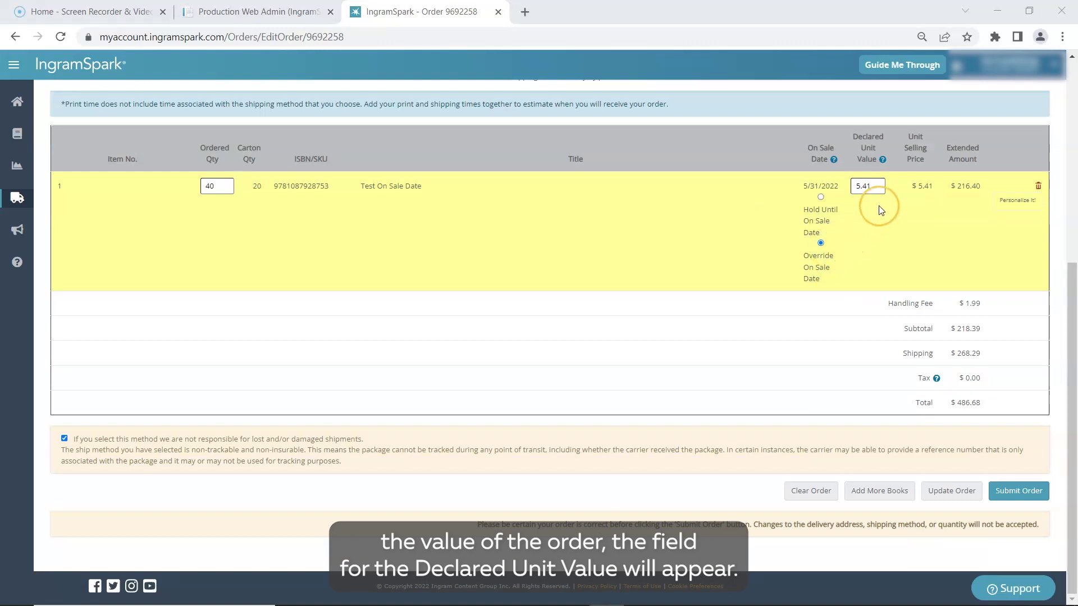
click(876, 198)
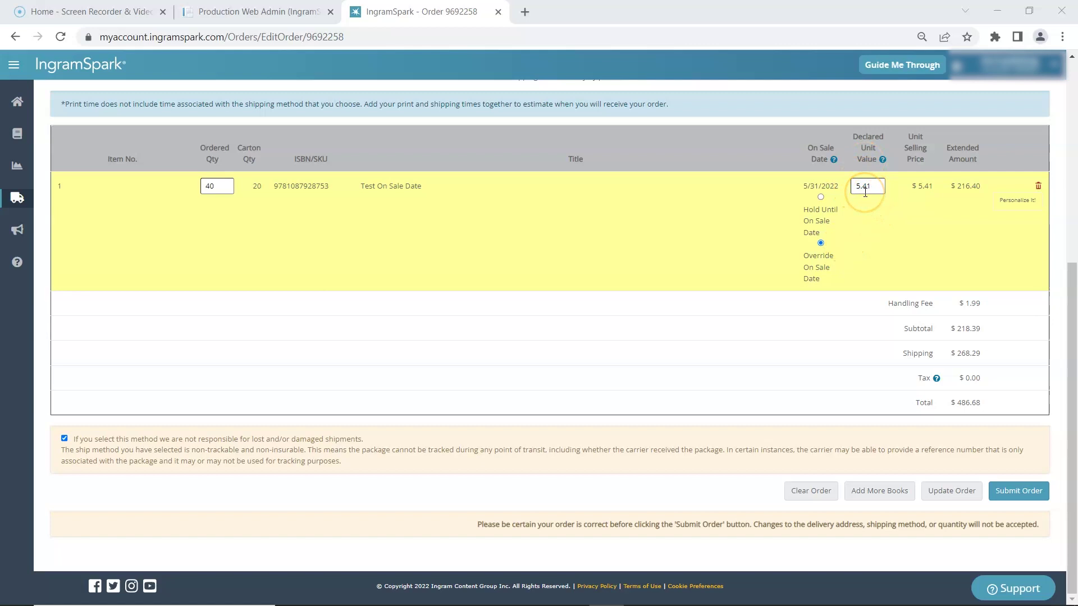
click(869, 192)
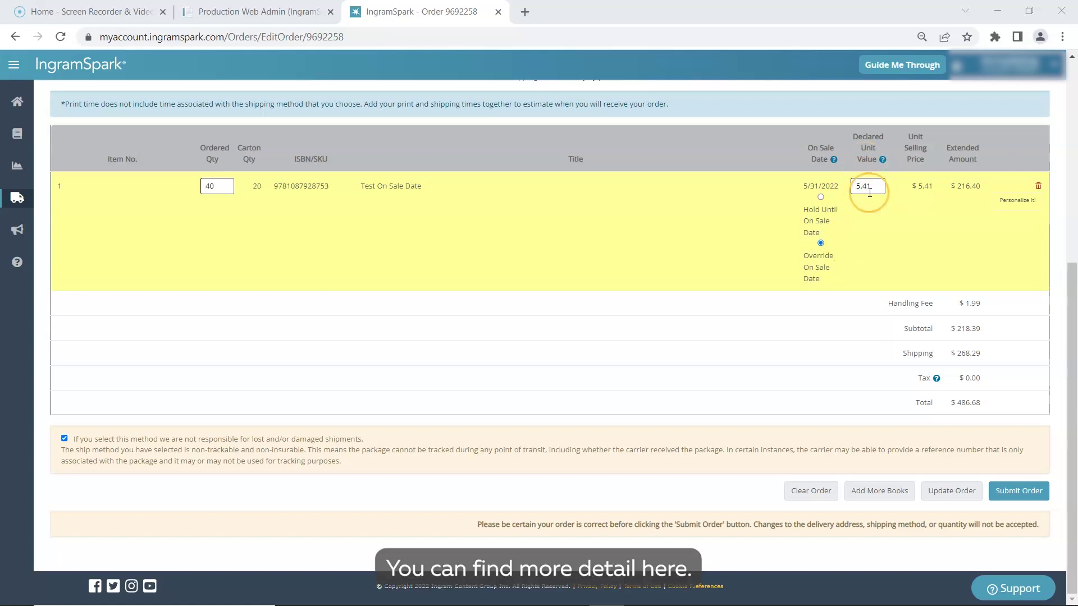
mouse_move(883, 162)
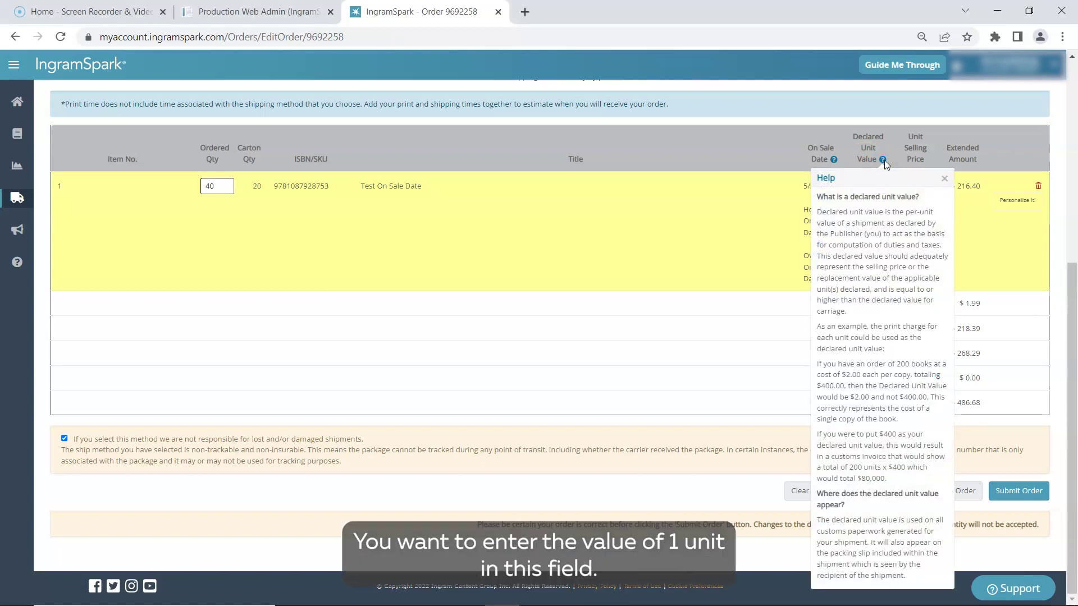
click(876, 187)
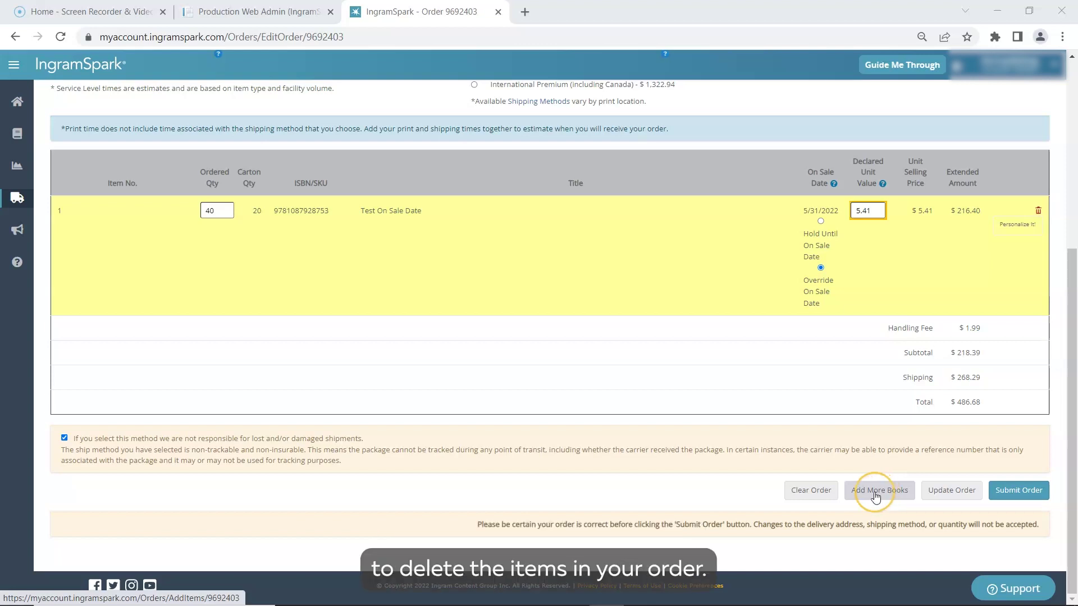
Submit order 9692258 to reach its payment-terms review page
click(819, 498)
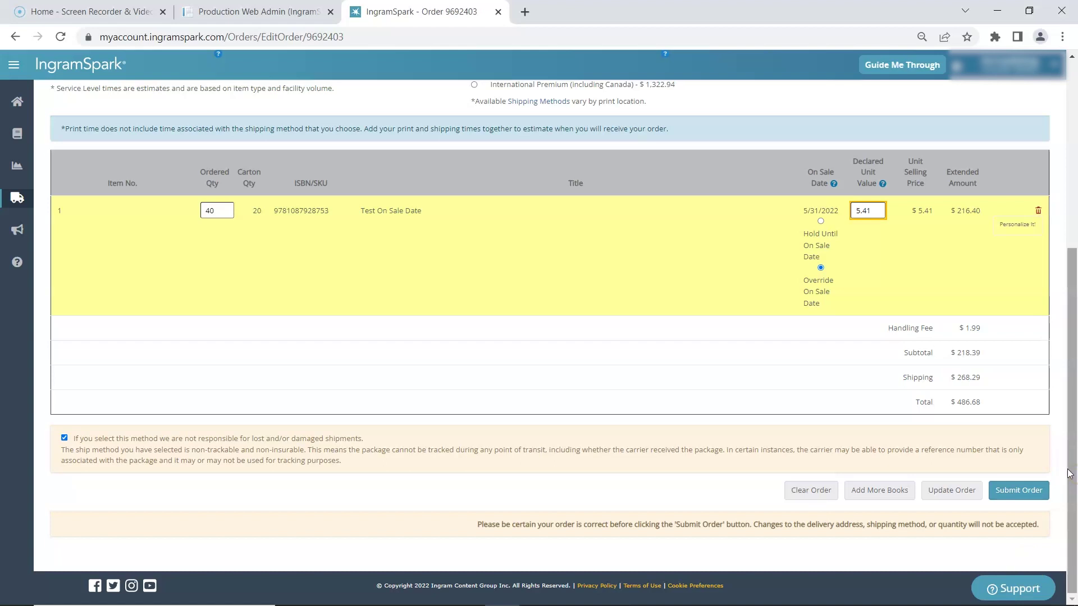
click(1028, 497)
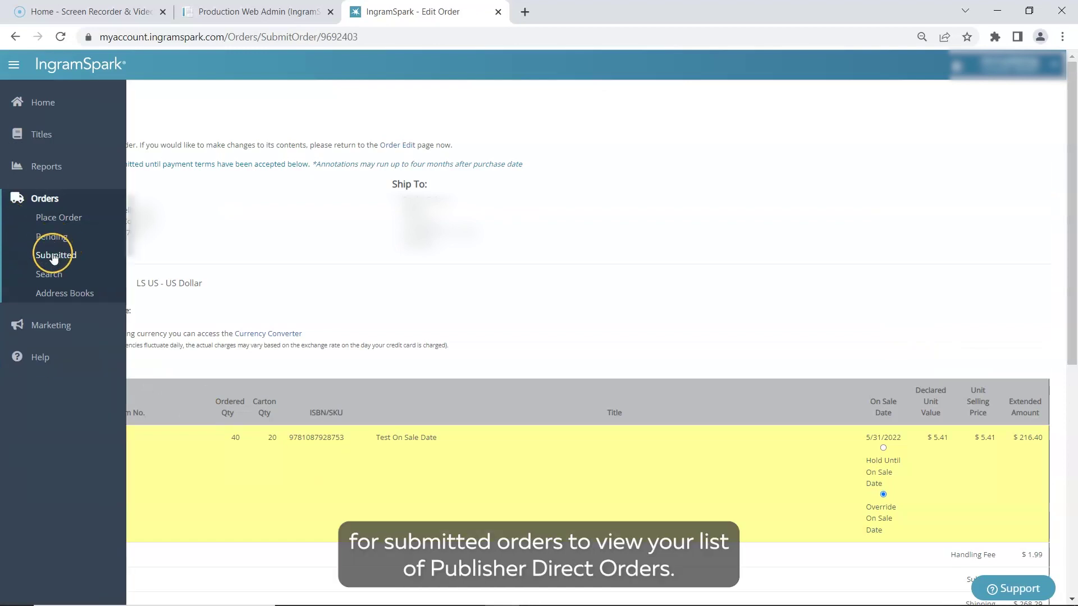
Review the submitted orders list, then the pending orders list
click(56, 256)
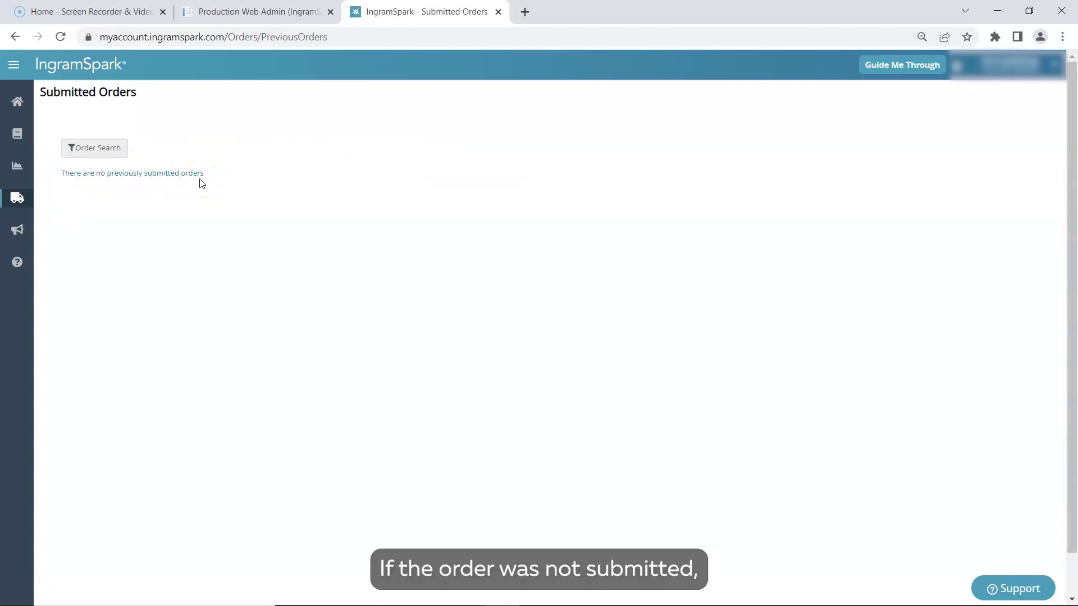
mouse_move(16, 200)
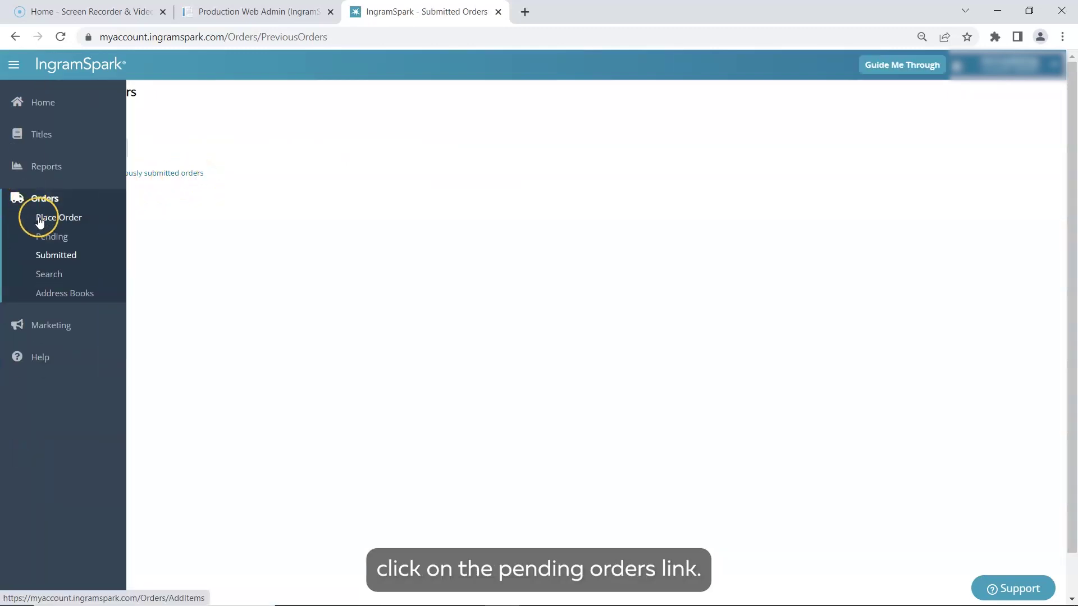
click(49, 237)
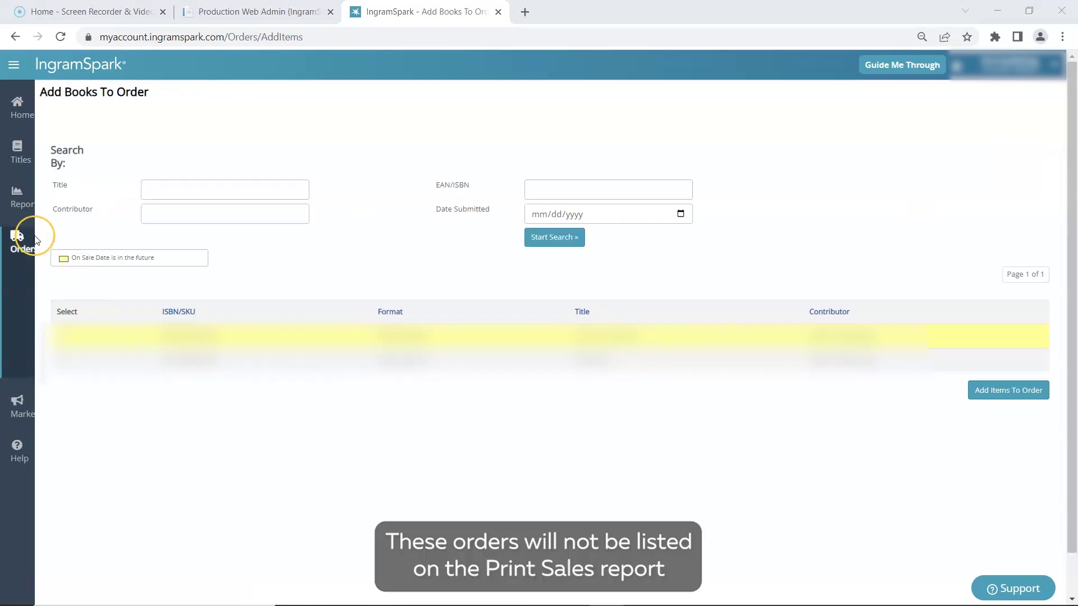
Look over the Reports page, then return to Add Books To Order via Place Order
mouse_move(34, 194)
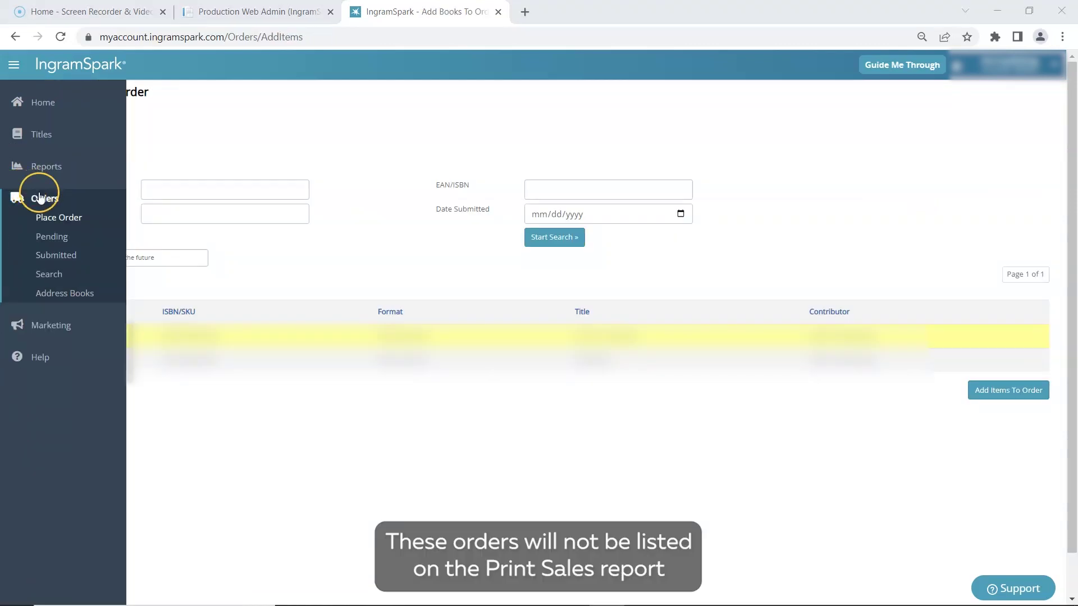
click(39, 171)
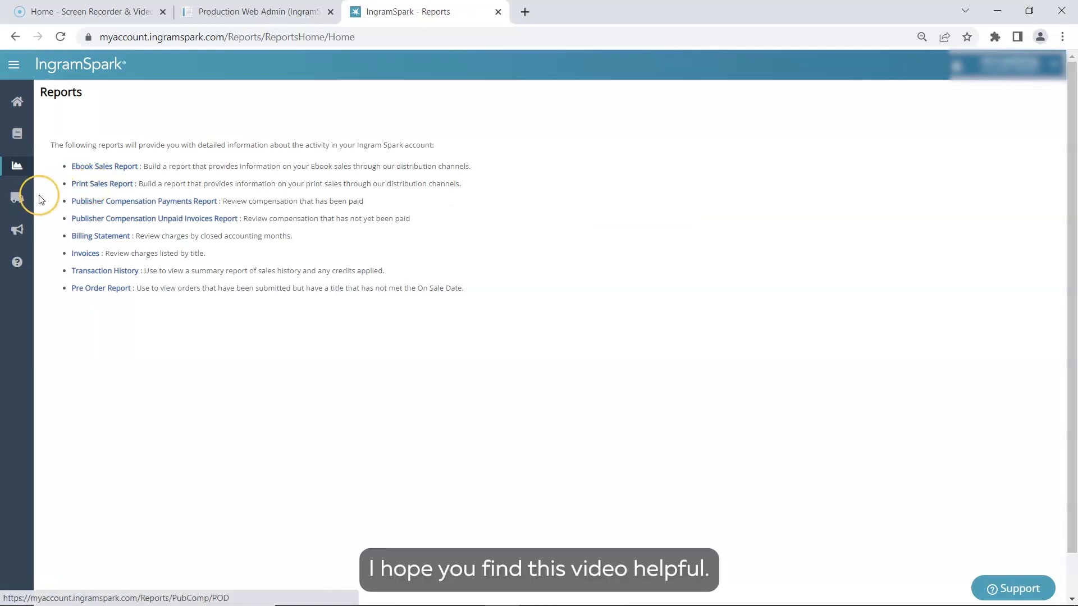
mouse_move(28, 204)
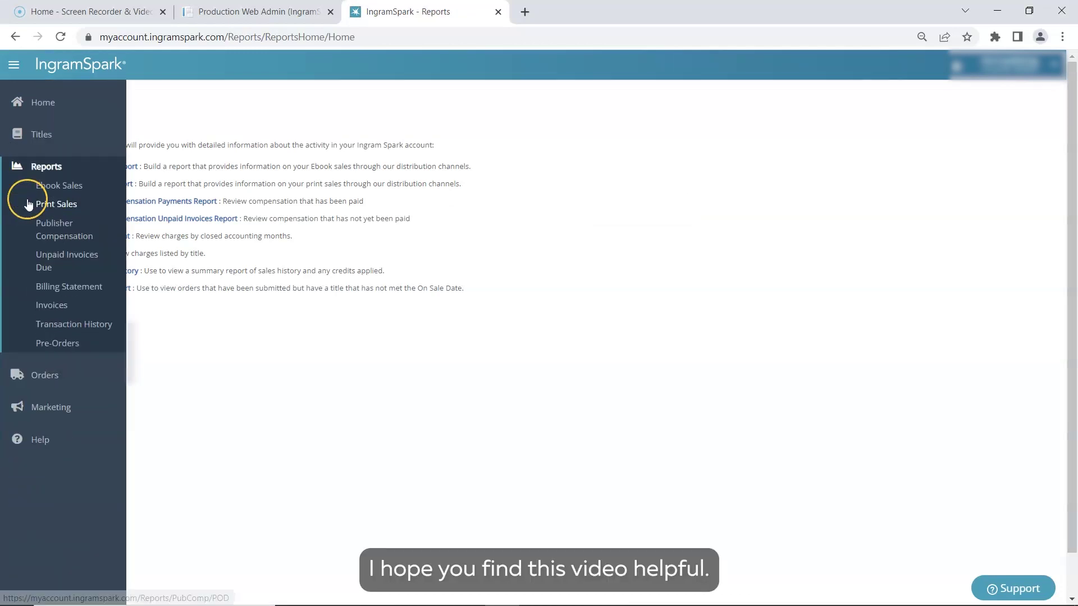
click(45, 375)
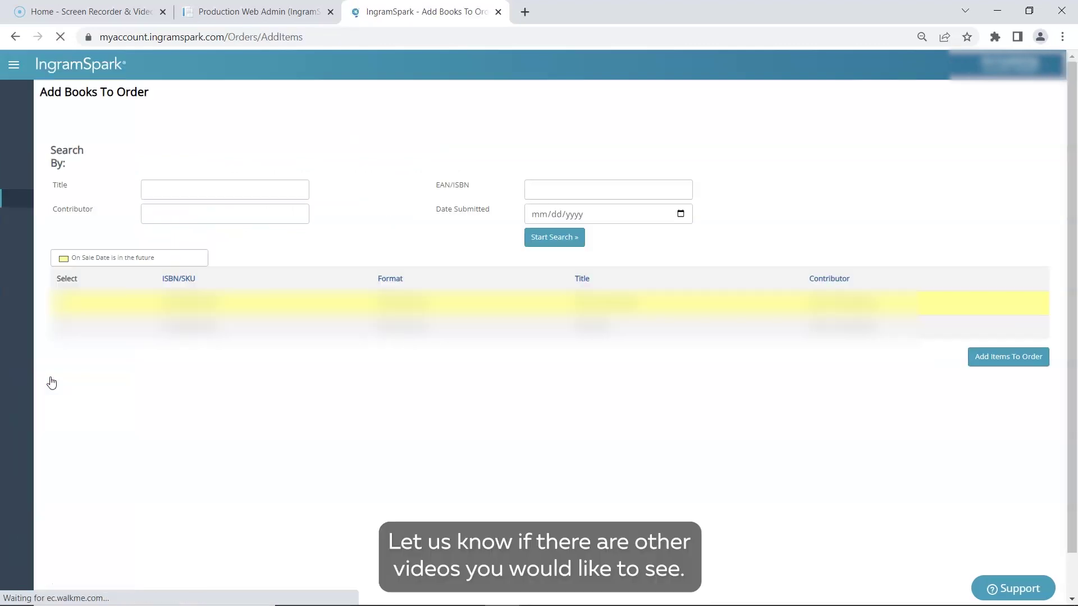